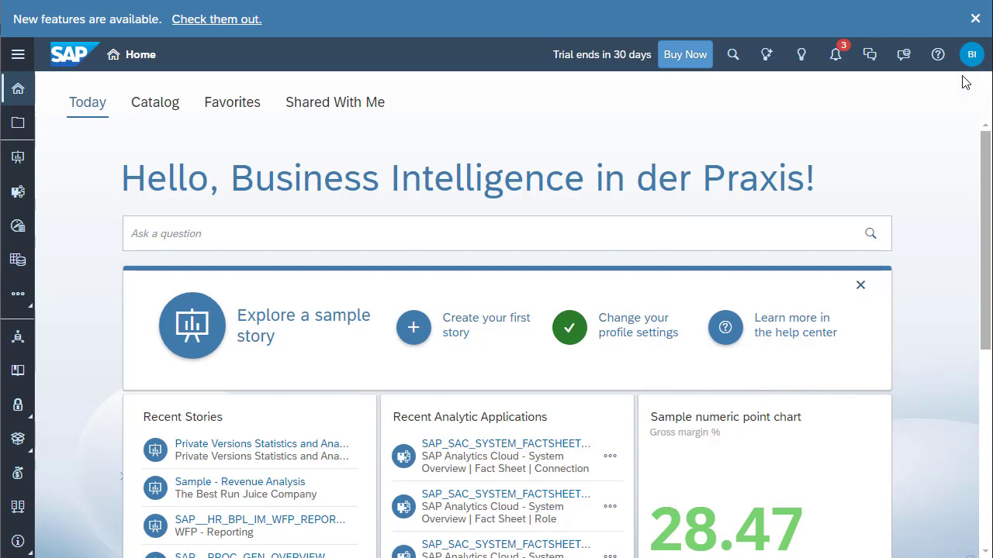
{"action": "left_click", "coordinate": [972, 54]}
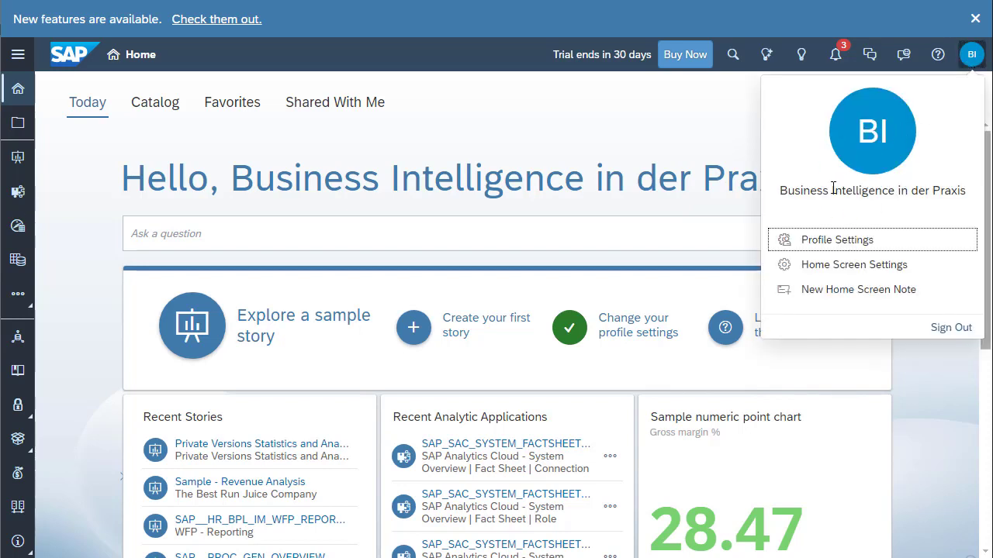
{"action": "left_click", "coordinate": [973, 59]}
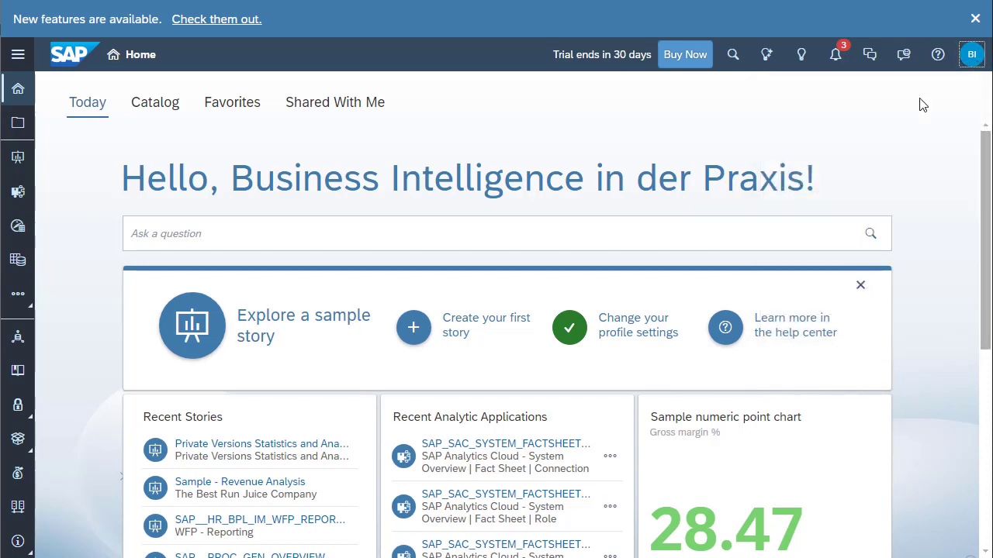
{"action": "left_click", "coordinate": [973, 60]}
{"action": "left_click", "coordinate": [728, 135]}
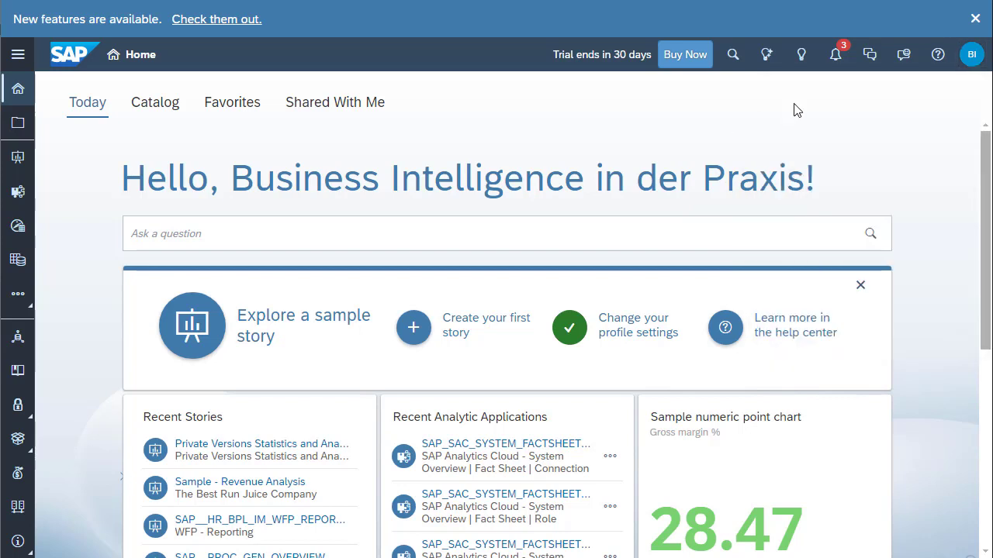
Step: Open the profile settings and examine the Language and Data Access Language entries under User Preferences
{"action": "left_click", "coordinate": [969, 61]}
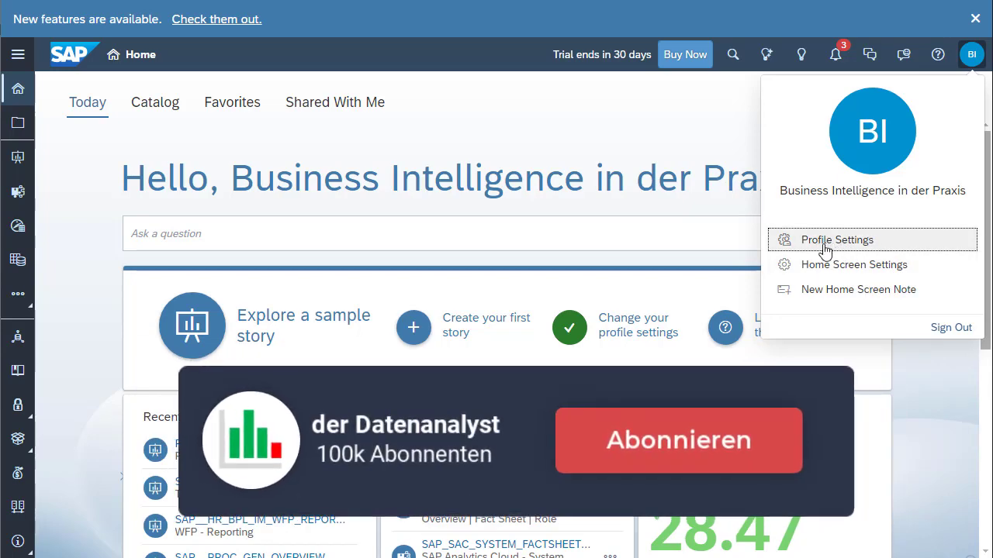
{"action": "left_click", "coordinate": [807, 246]}
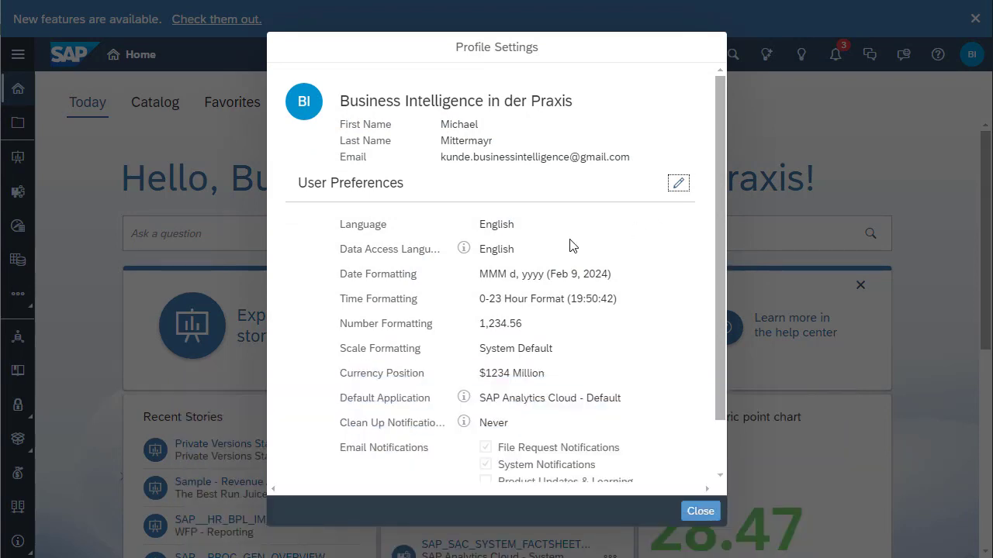
{"action": "left_click_drag", "start_coordinate": [300, 185], "coordinate": [415, 189]}
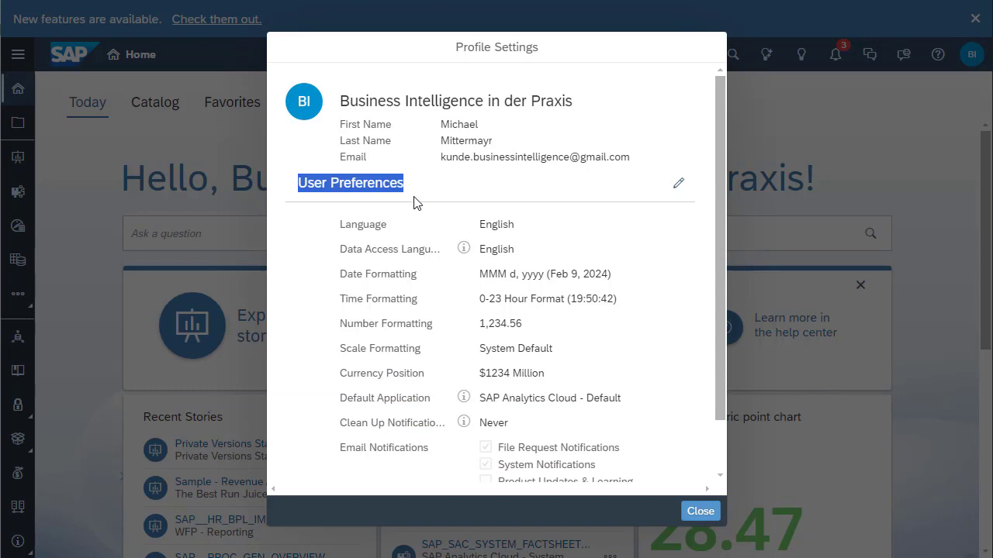
{"action": "left_click", "coordinate": [403, 226]}
{"action": "double_click", "coordinate": [369, 225]}
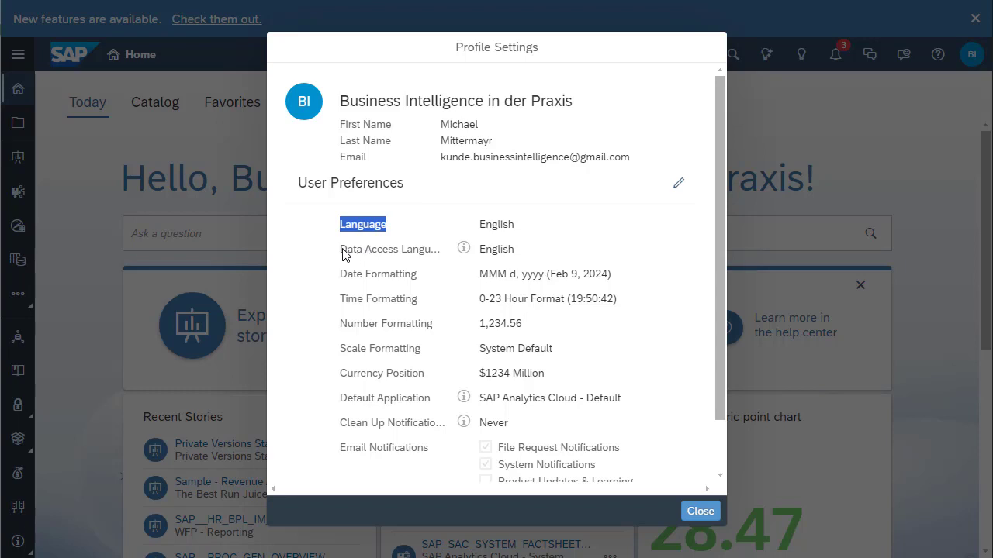
{"action": "left_click_drag", "start_coordinate": [343, 256], "coordinate": [445, 256]}
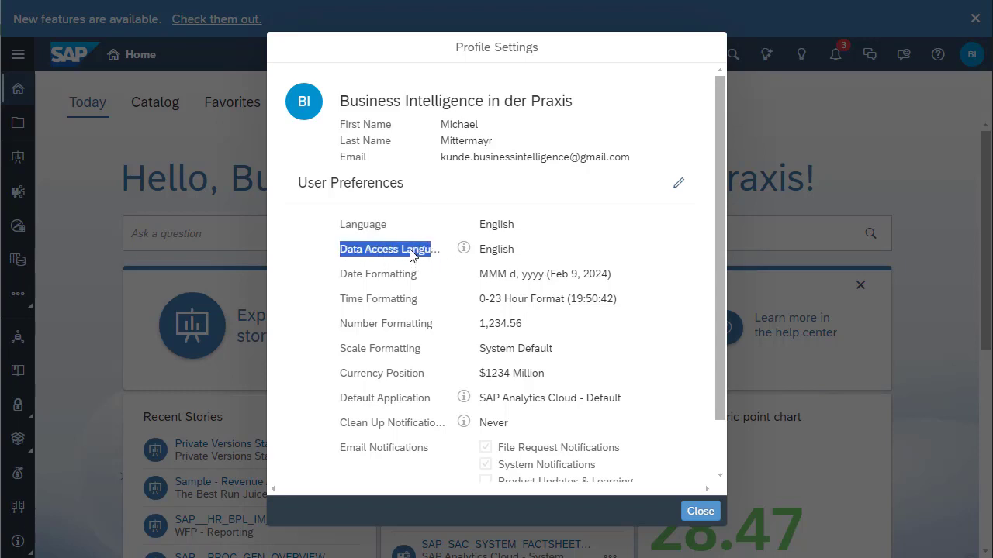
{"action": "left_click", "coordinate": [411, 256]}
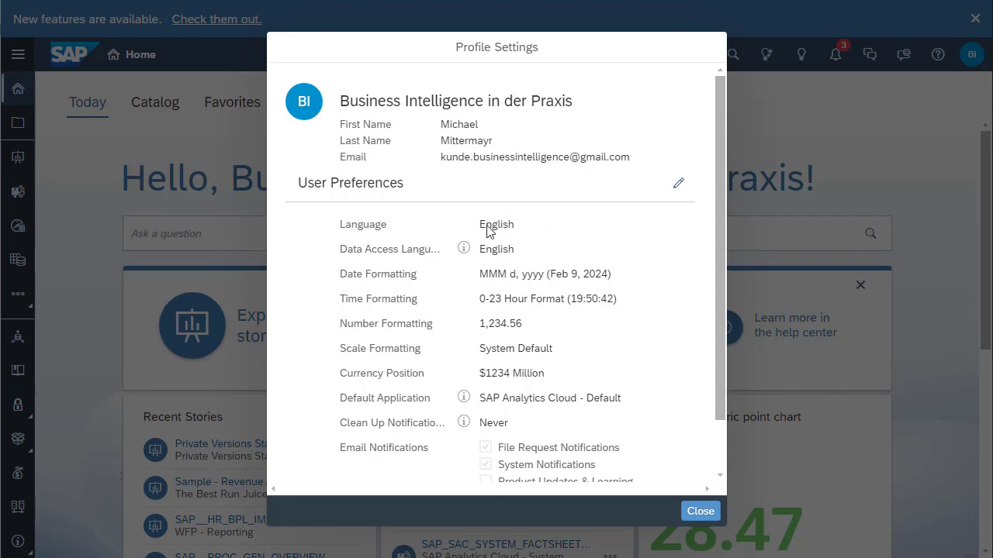
Step: Make the user preferences editable and set the Language to Deutsch
{"action": "left_click", "coordinate": [679, 186]}
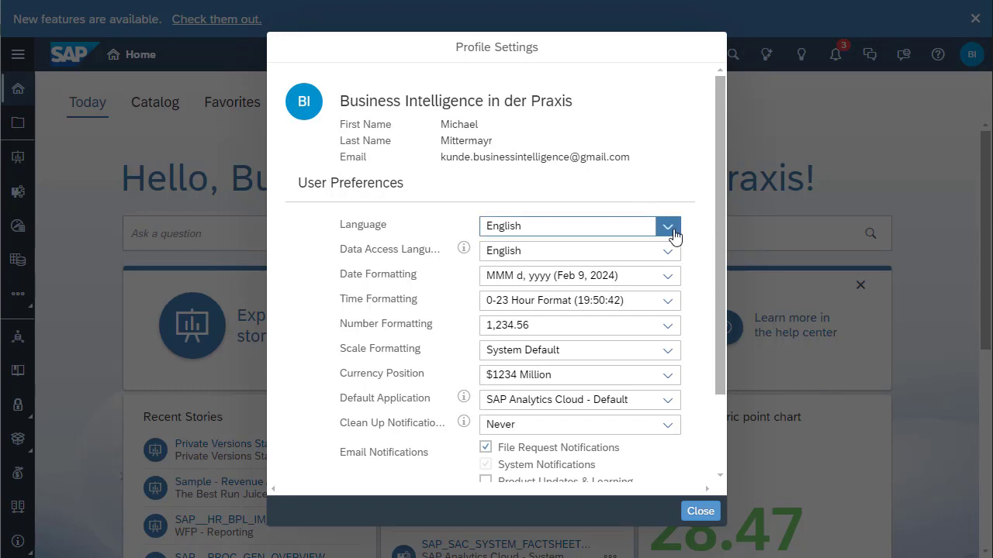
{"action": "left_click", "coordinate": [668, 227]}
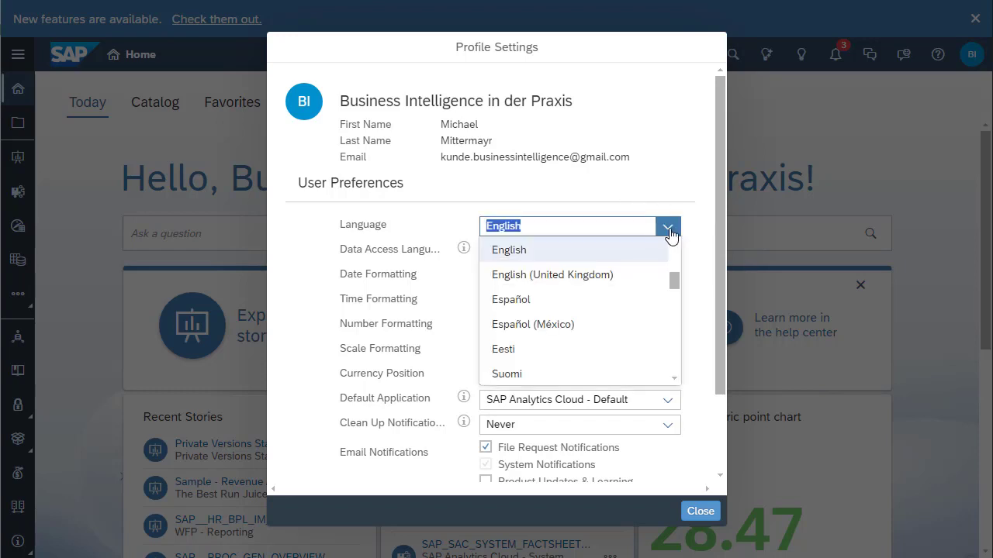
{"action": "scroll", "coordinate": [598, 291], "scroll_direction": "up", "scroll_amount": 2}
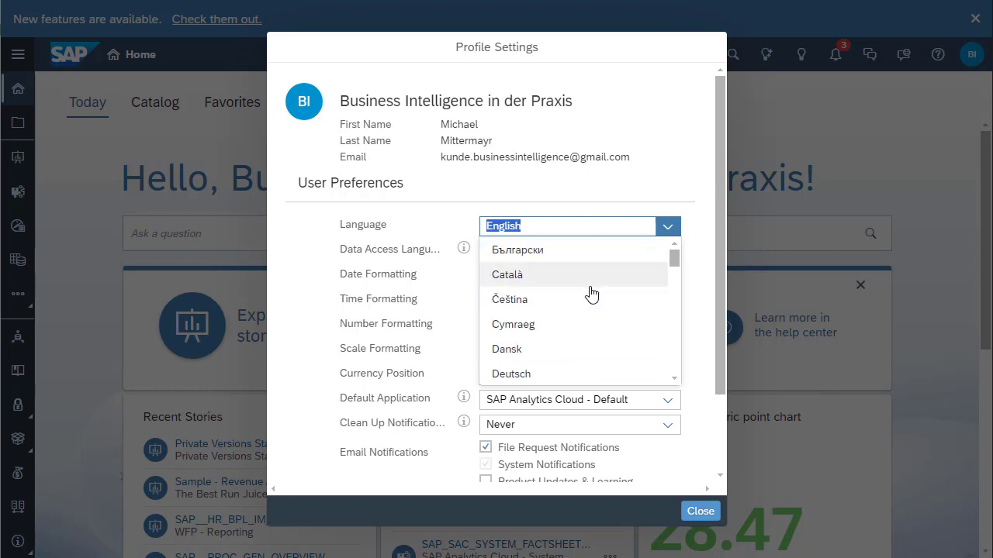
{"action": "scroll", "coordinate": [574, 303], "scroll_direction": "down", "scroll_amount": 1}
{"action": "left_click", "coordinate": [555, 311]}
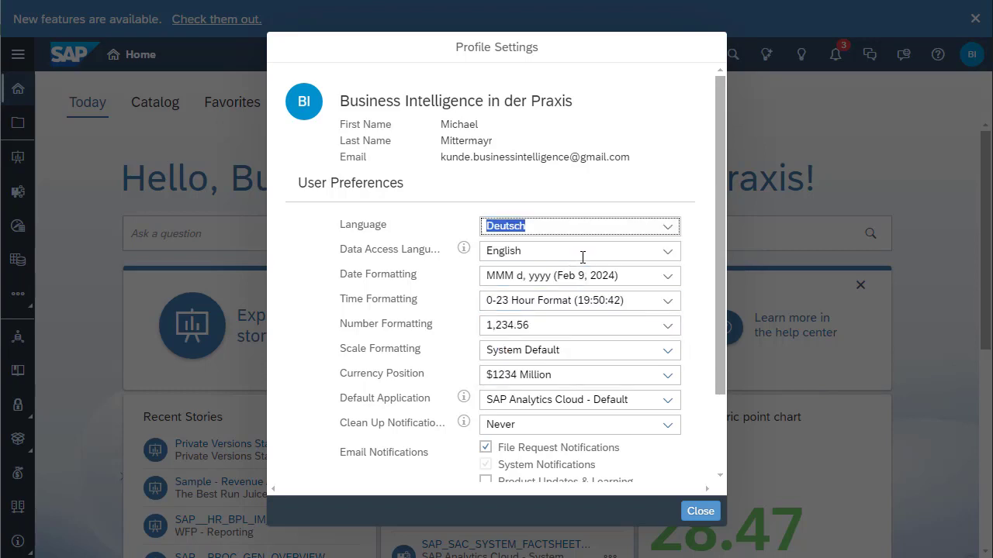
Step: Review the remaining user preferences, including the Default Application choices, and save the profile changes
{"action": "left_click", "coordinate": [465, 250]}
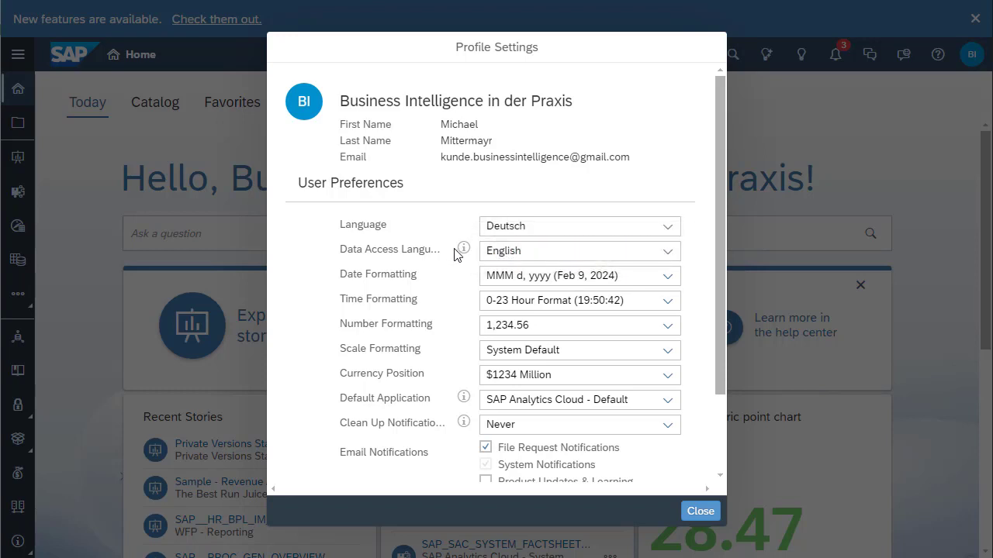
{"action": "mouse_move", "coordinate": [465, 253]}
{"action": "scroll", "coordinate": [688, 250], "scroll_direction": "down", "scroll_amount": 1}
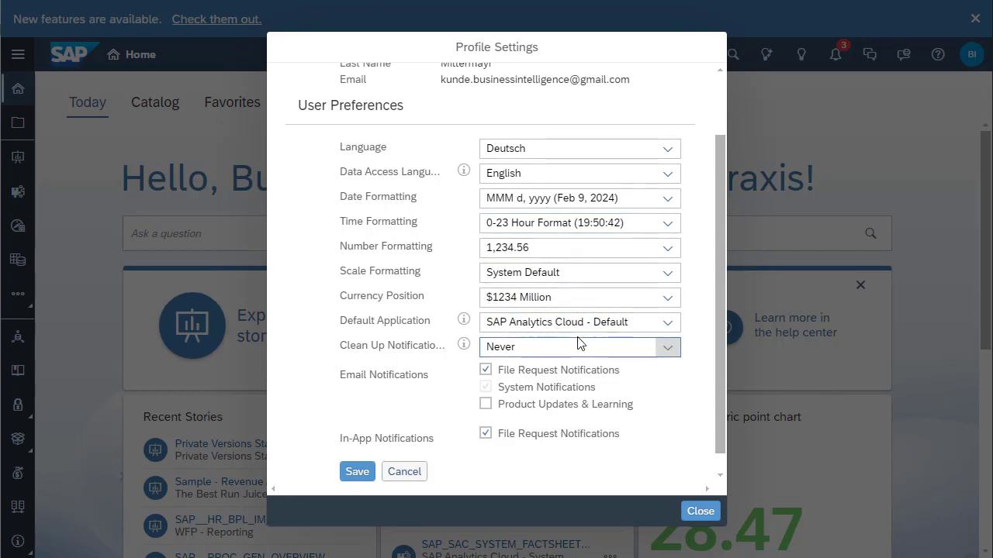
{"action": "left_click", "coordinate": [668, 326]}
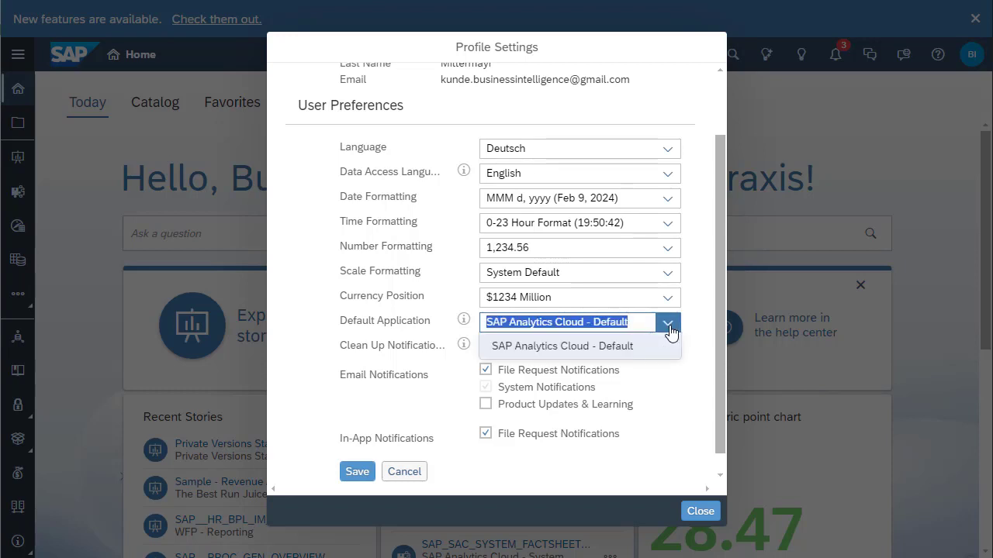
{"action": "left_click", "coordinate": [669, 327]}
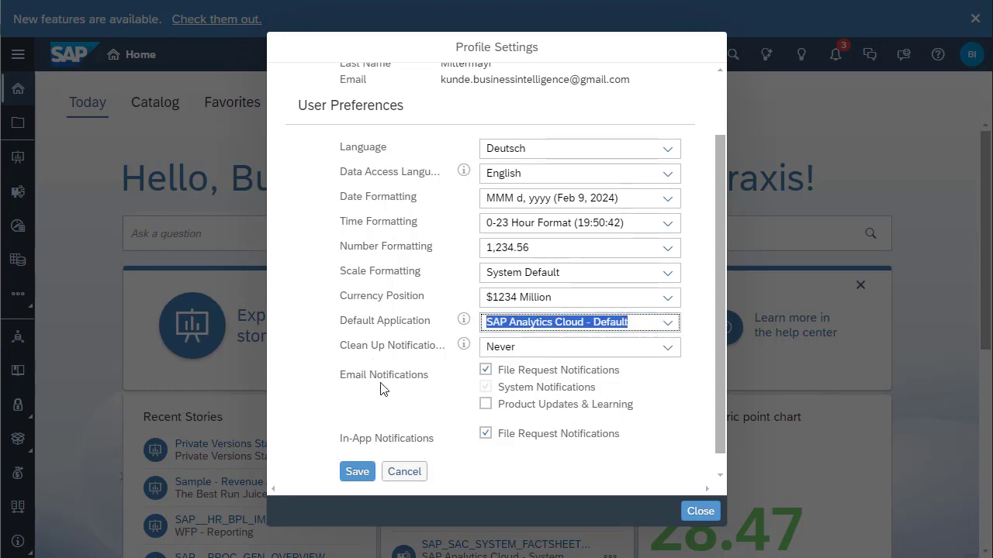
{"action": "left_click", "coordinate": [446, 406]}
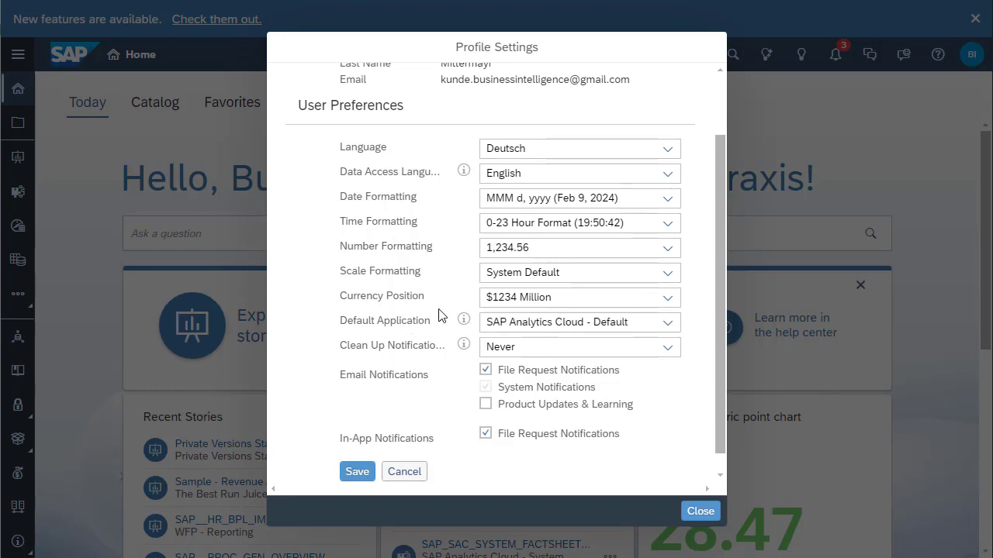
{"action": "left_click", "coordinate": [364, 478]}
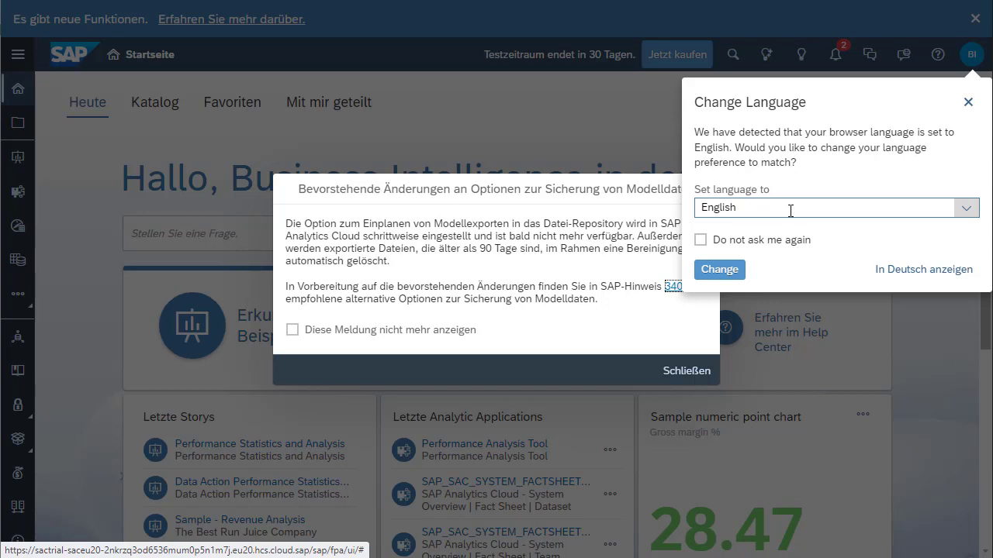
Step: Show the language-change prompt in German, choose Deutsch as the language to set, and apply the change
{"action": "left_click", "coordinate": [917, 274]}
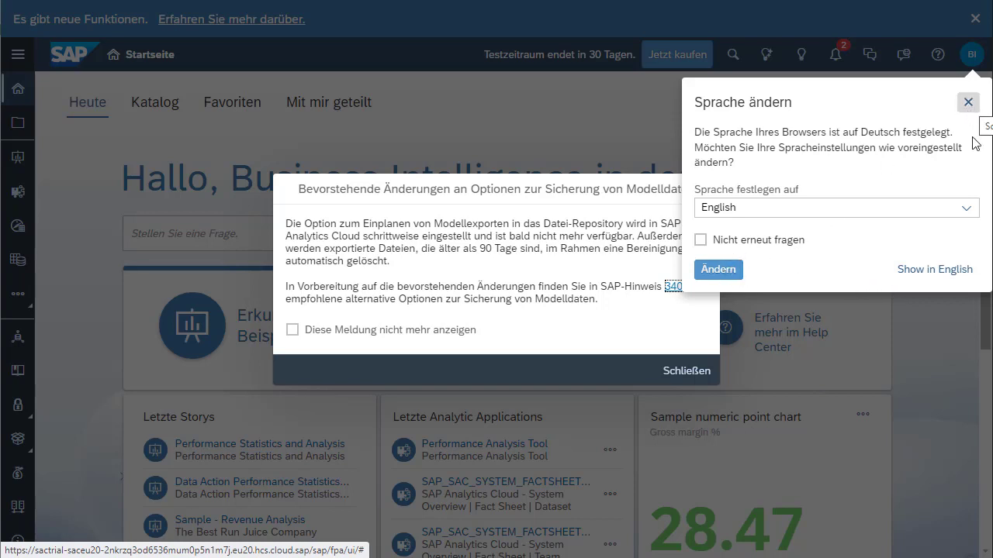
{"action": "left_click", "coordinate": [974, 208]}
{"action": "scroll", "coordinate": [895, 275], "scroll_direction": "up", "scroll_amount": 2}
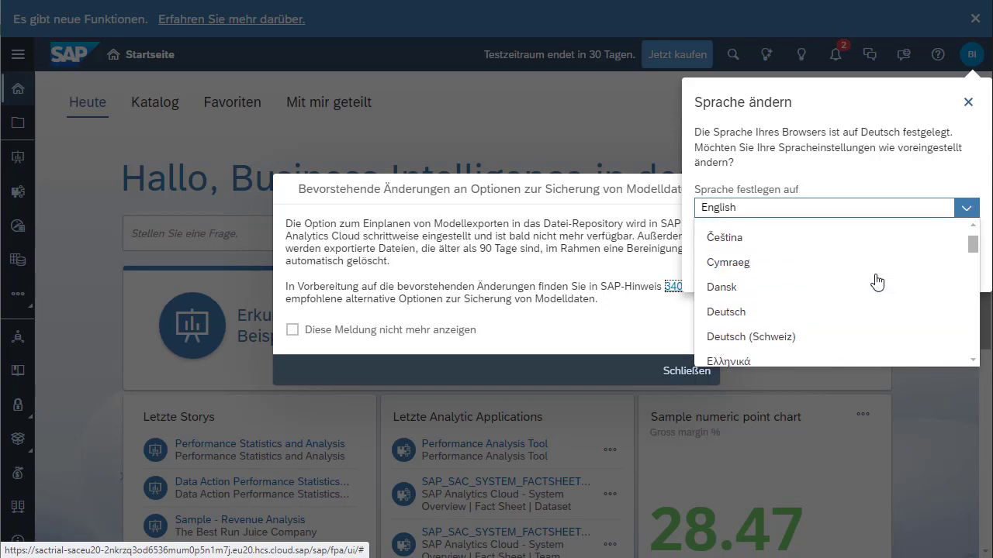
{"action": "left_click", "coordinate": [875, 311]}
{"action": "left_click", "coordinate": [716, 270]}
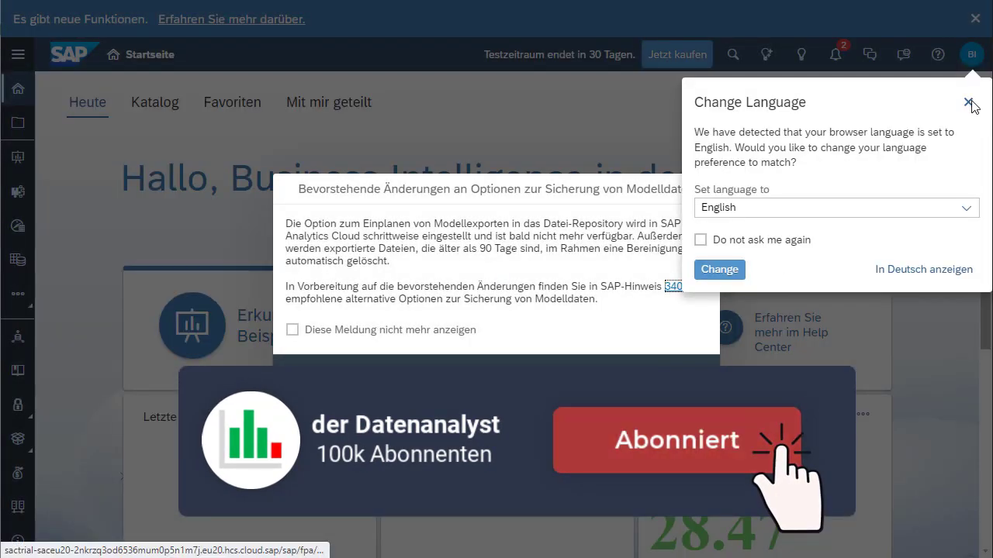
Step: Dismiss the language-change prompt and the notice about upcoming changes to model data backup options
{"action": "left_click", "coordinate": [967, 105]}
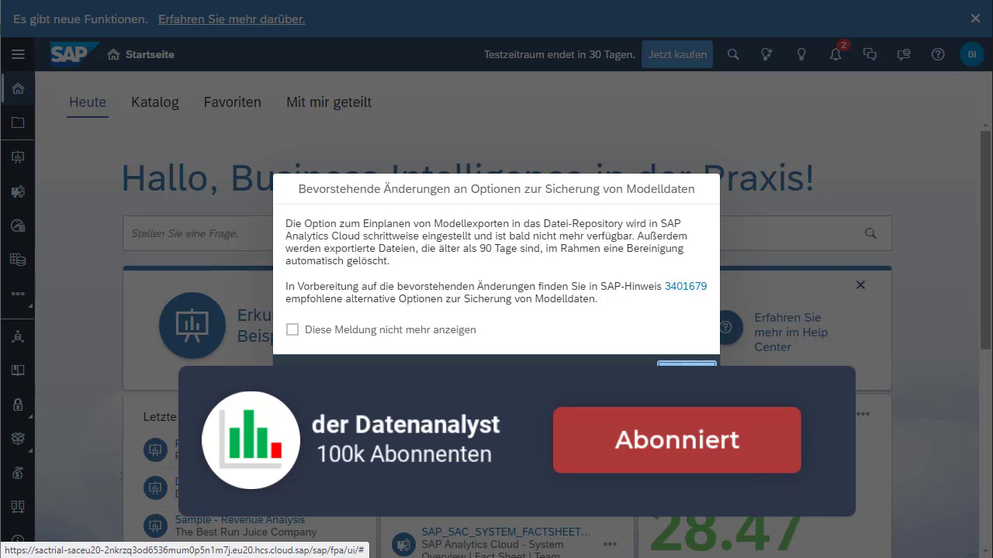
{"action": "left_click", "coordinate": [686, 362]}
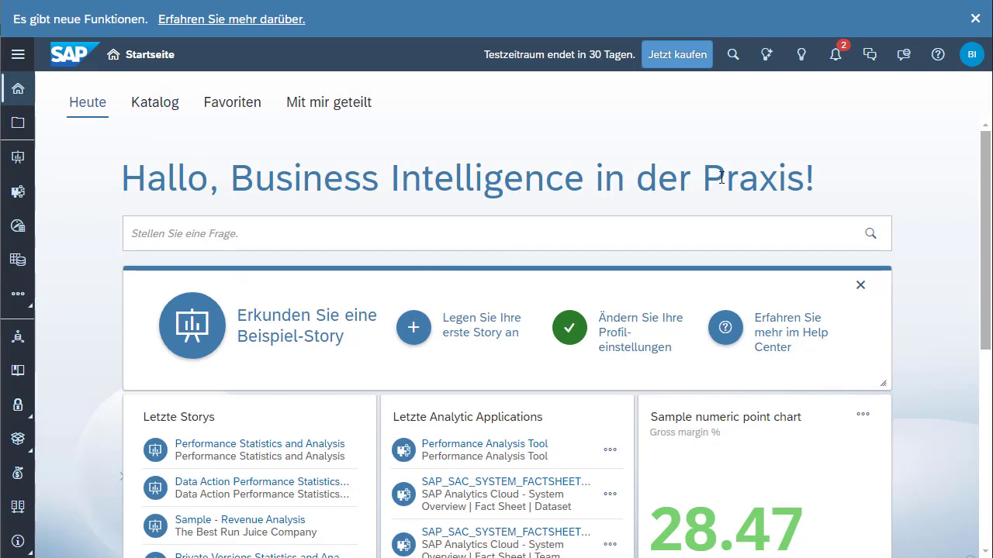
Step: Reopen the profile settings, review the user preferences in German, and close the dialog
{"action": "left_click", "coordinate": [973, 68]}
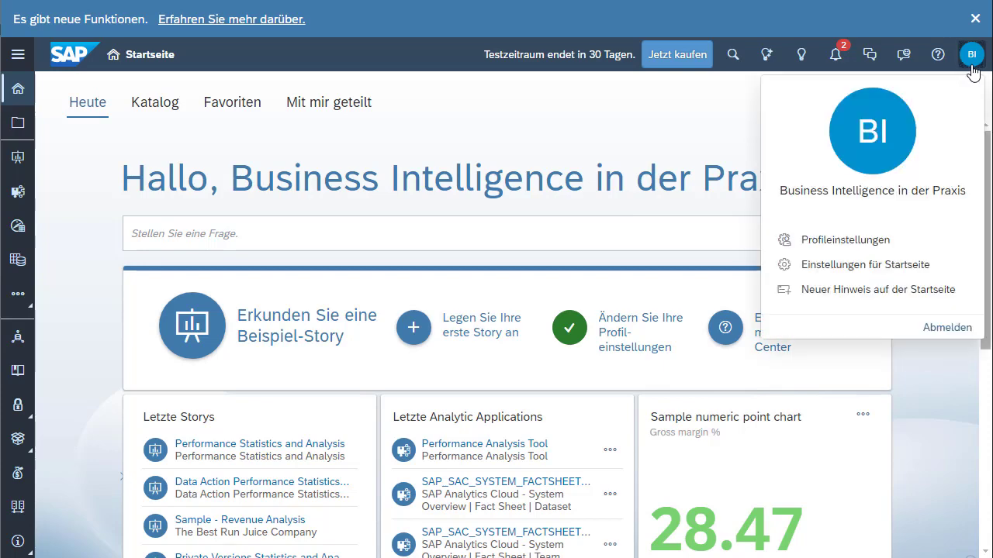
{"action": "left_click", "coordinate": [840, 241]}
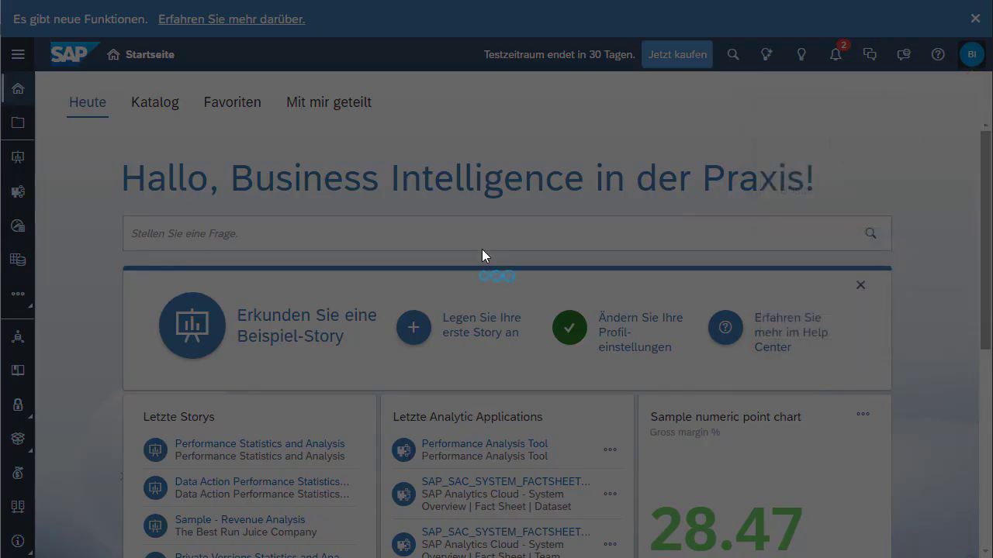
{"action": "scroll", "coordinate": [484, 250], "scroll_direction": "down", "scroll_amount": 2}
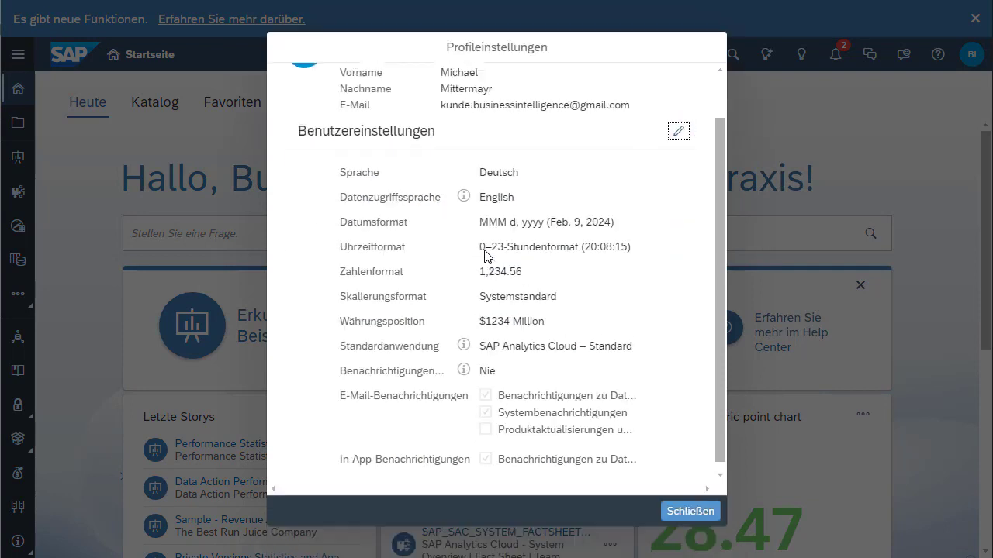
{"action": "triple_click", "coordinate": [353, 291]}
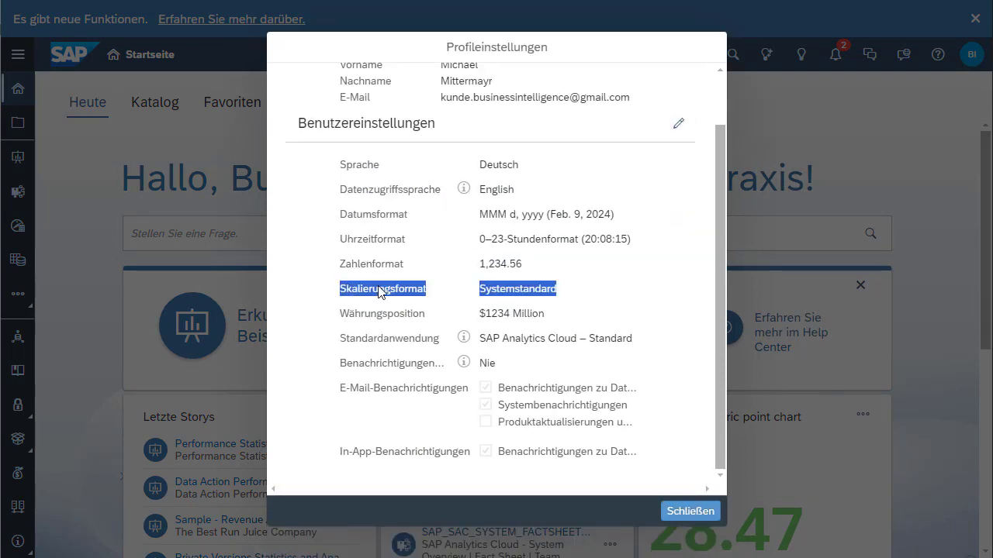
{"action": "left_click", "coordinate": [378, 291]}
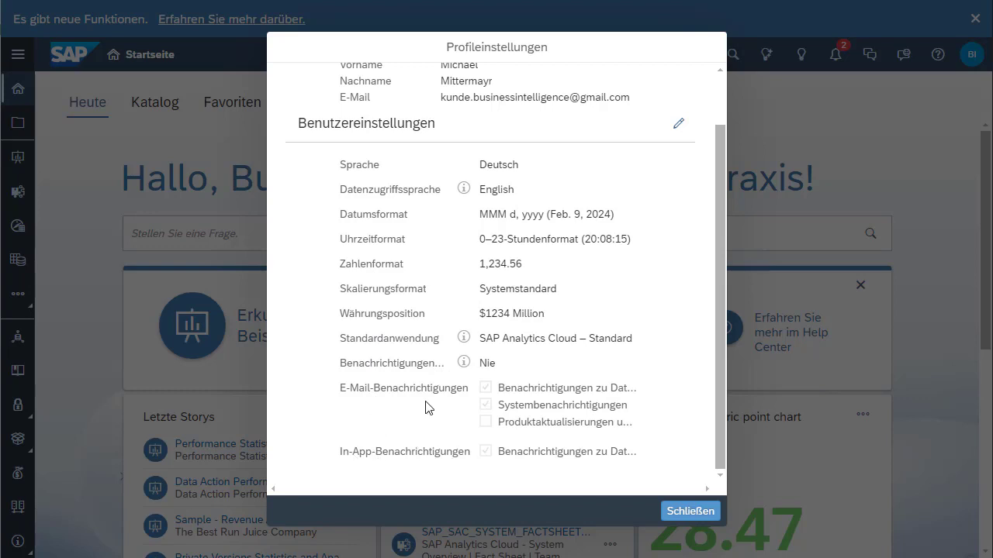
{"action": "scroll", "coordinate": [426, 408], "scroll_direction": "up", "scroll_amount": 1}
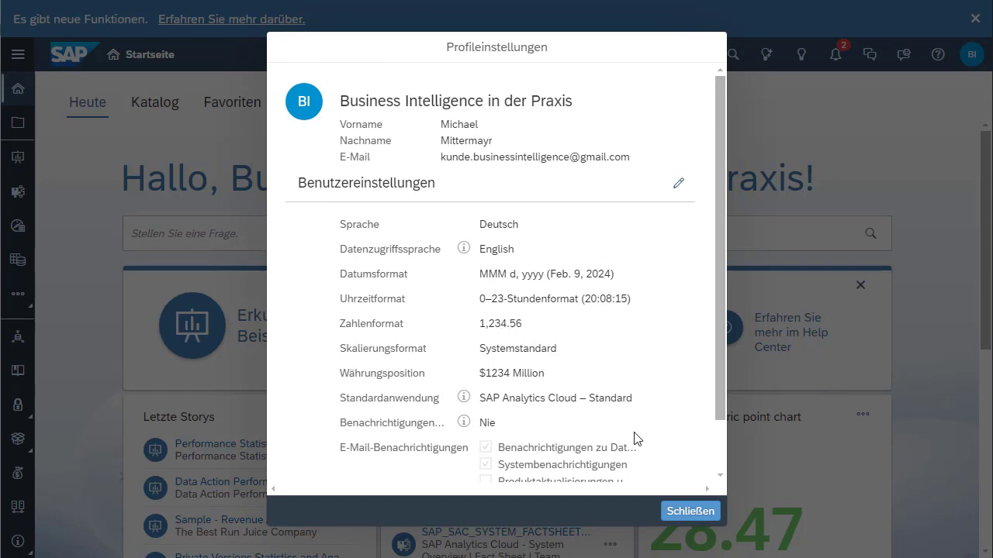
{"action": "left_click", "coordinate": [675, 513]}
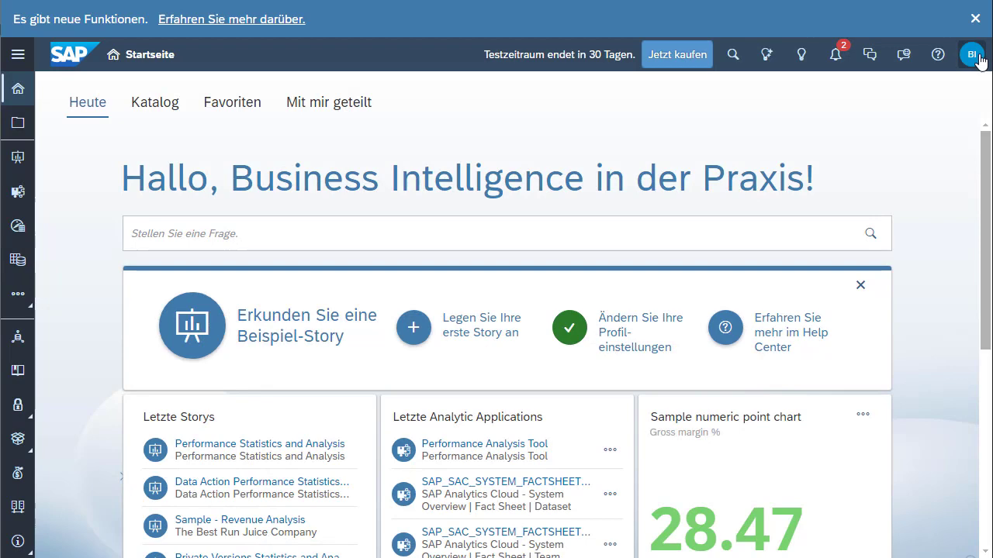
Step: Open the home screen settings and set the background (Hintergrund) to Mintgrün
{"action": "left_click", "coordinate": [971, 55]}
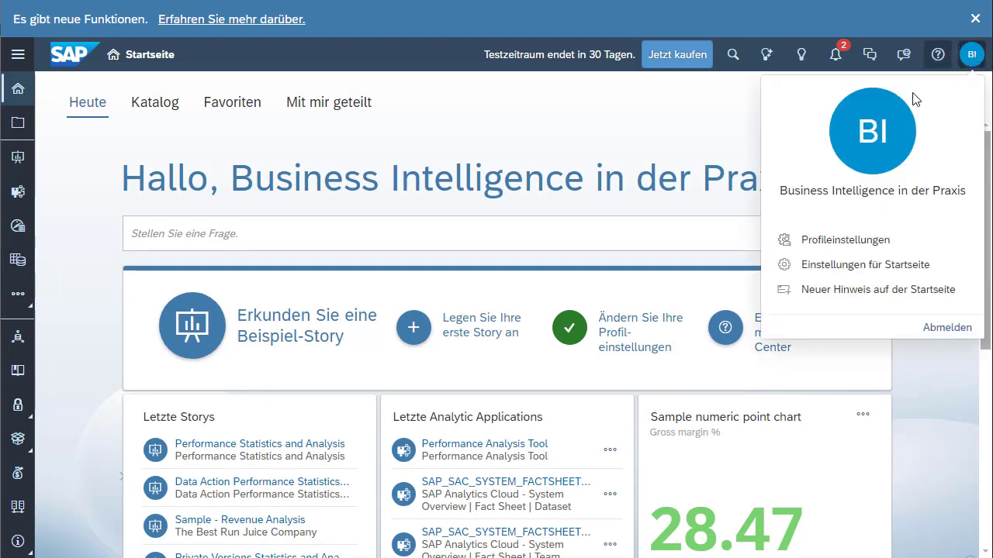
{"action": "left_click", "coordinate": [865, 267]}
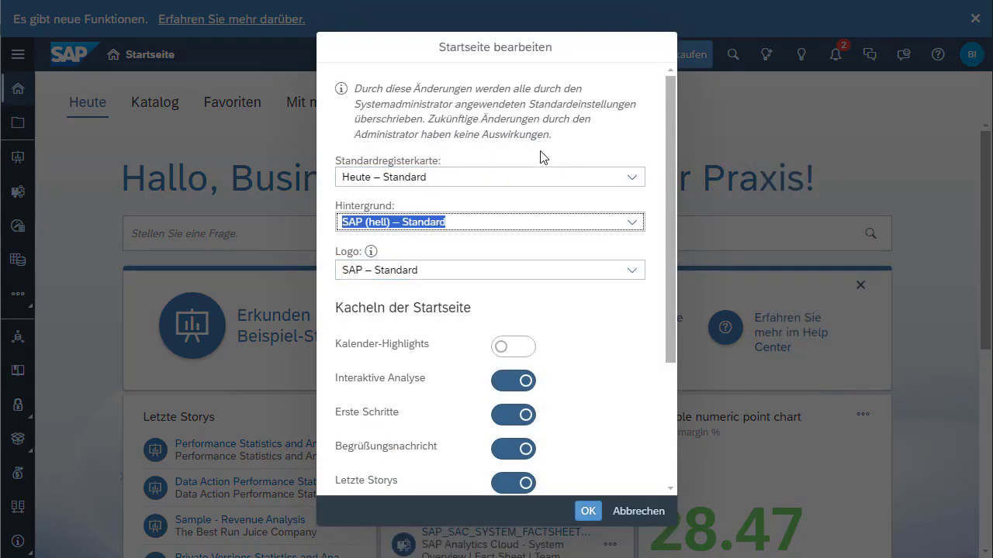
{"action": "left_click", "coordinate": [630, 225]}
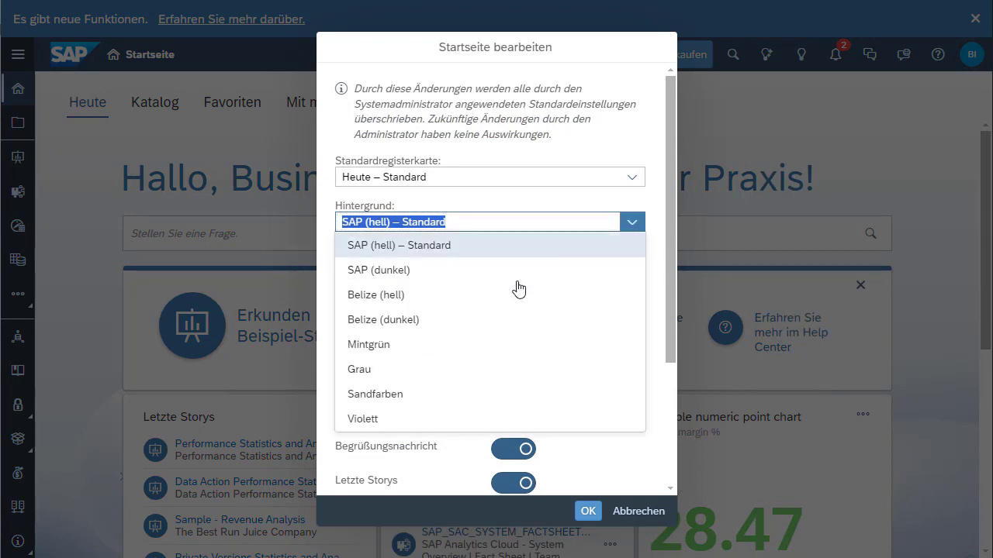
{"action": "left_click", "coordinate": [505, 344]}
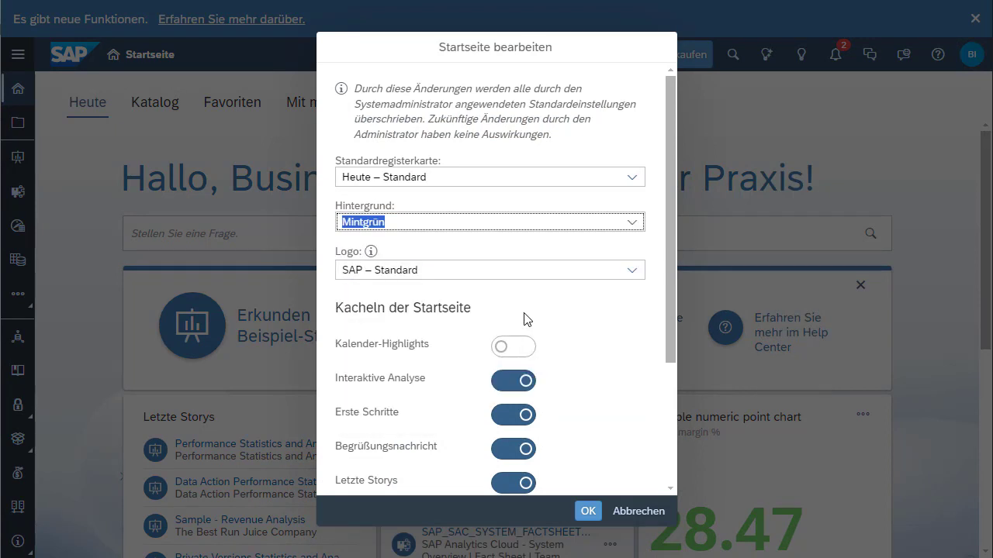
Step: Review the available options for the home screen's logo and default tab (Standardregisterkarte) without choosing a different one
{"action": "left_click", "coordinate": [630, 270]}
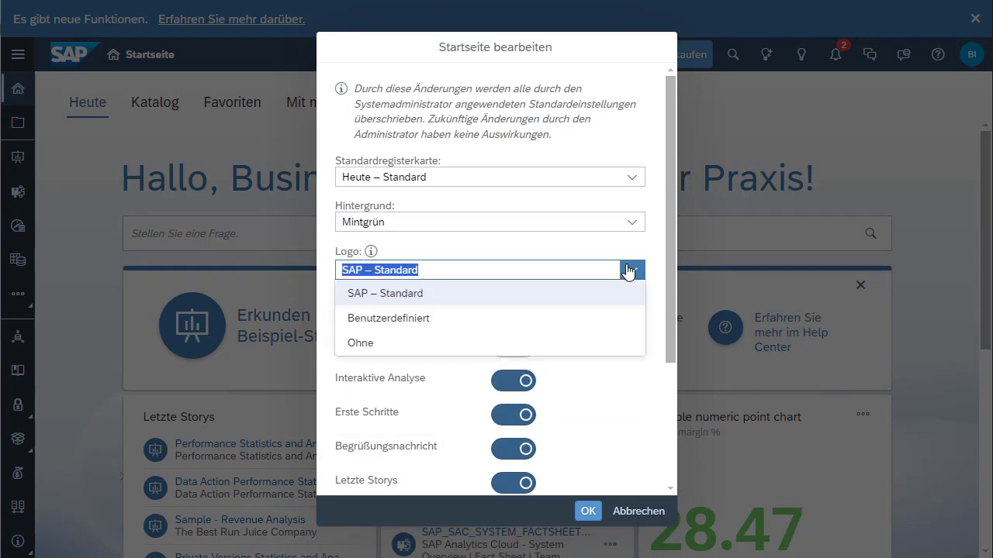
{"action": "left_click", "coordinate": [628, 269]}
{"action": "left_click", "coordinate": [627, 270]}
{"action": "left_click", "coordinate": [629, 270]}
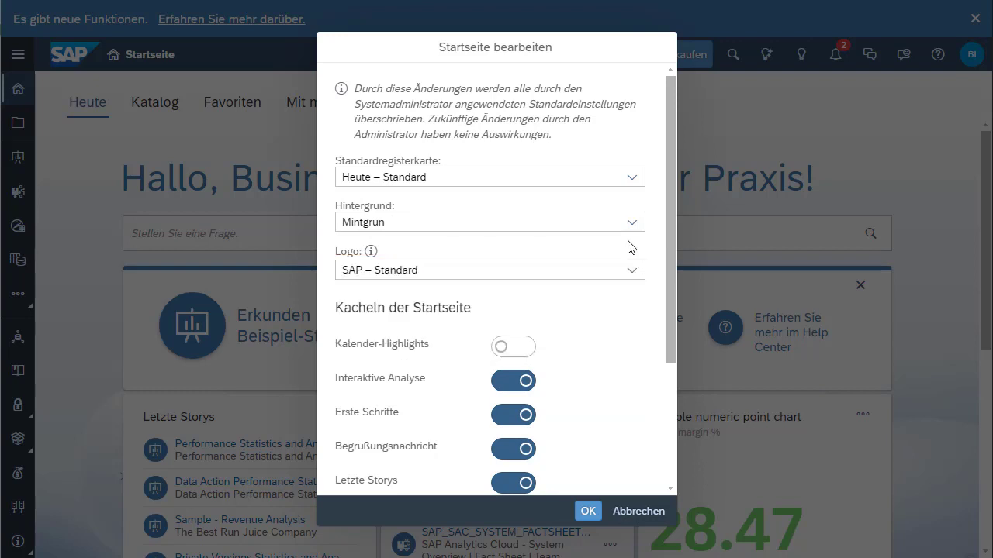
{"action": "left_click", "coordinate": [630, 177]}
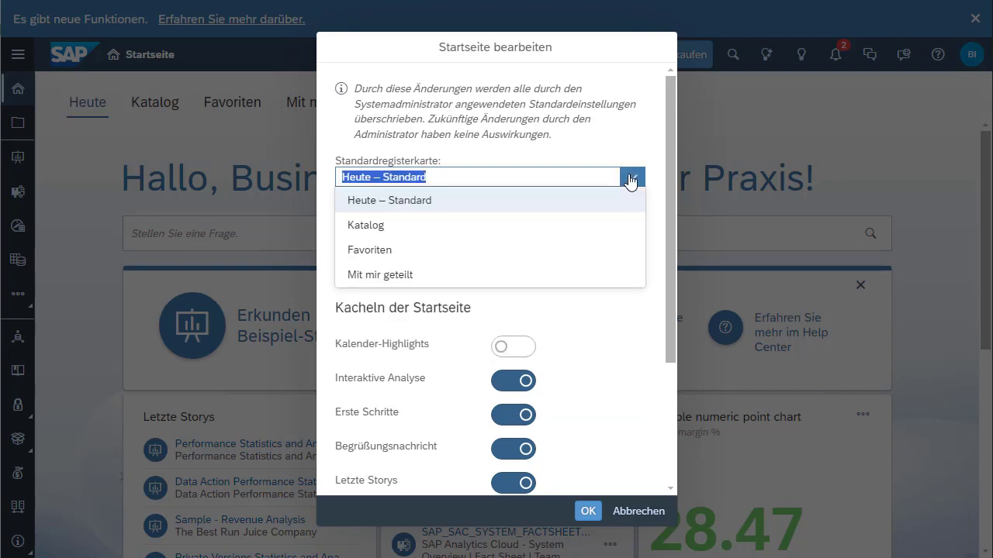
{"action": "left_click", "coordinate": [630, 178]}
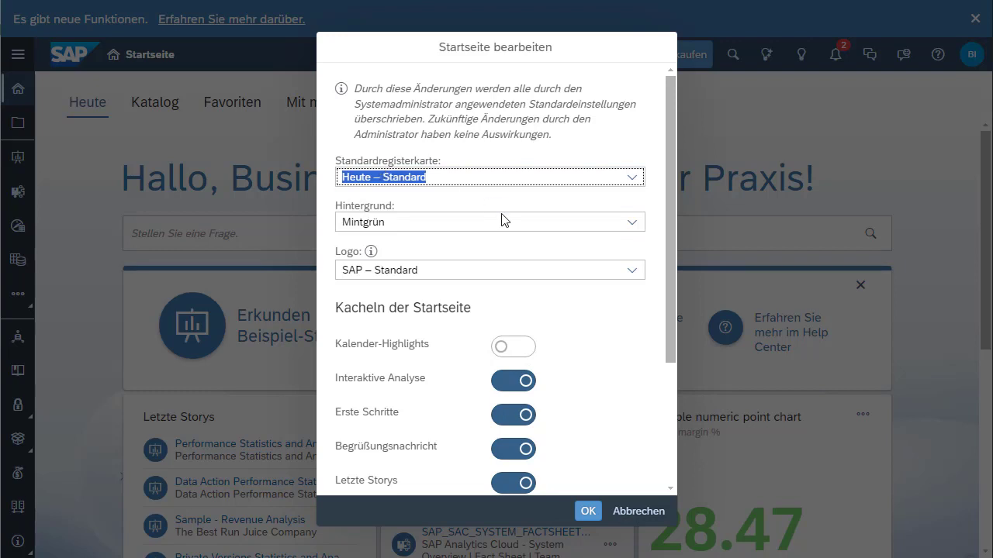
Step: Try switching off the Interaktive Analyse, Erste Schritte and Begrüßungsnachricht tiles, and discard the home screen changes
{"action": "scroll", "coordinate": [539, 366], "scroll_direction": "down", "scroll_amount": 3}
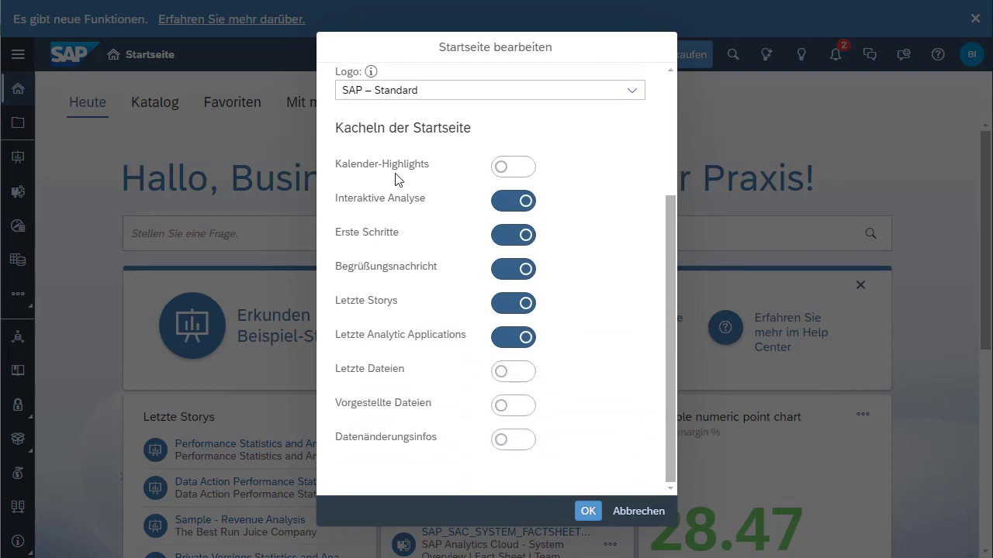
{"action": "left_click", "coordinate": [524, 201]}
{"action": "left_click", "coordinate": [514, 235]}
{"action": "left_click", "coordinate": [516, 269]}
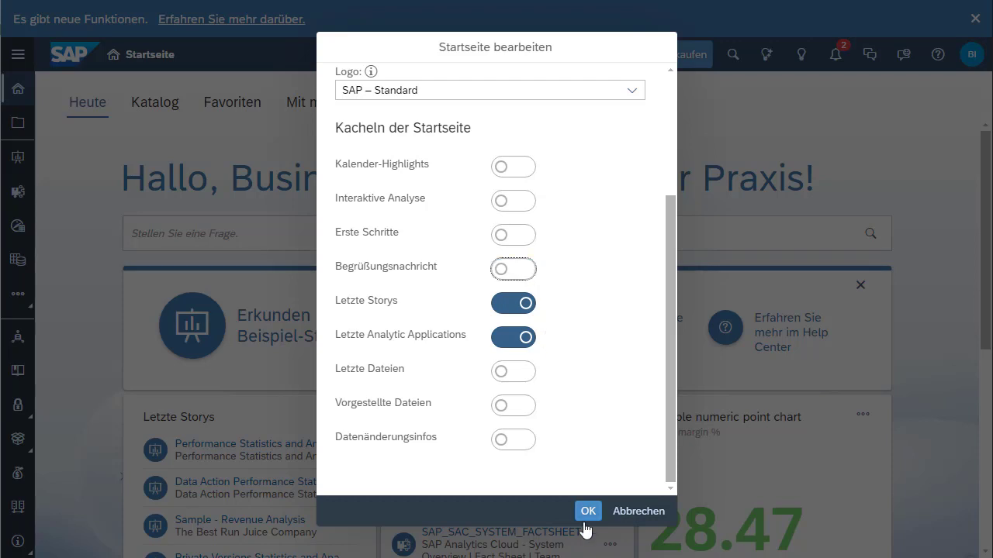
{"action": "left_click", "coordinate": [637, 520]}
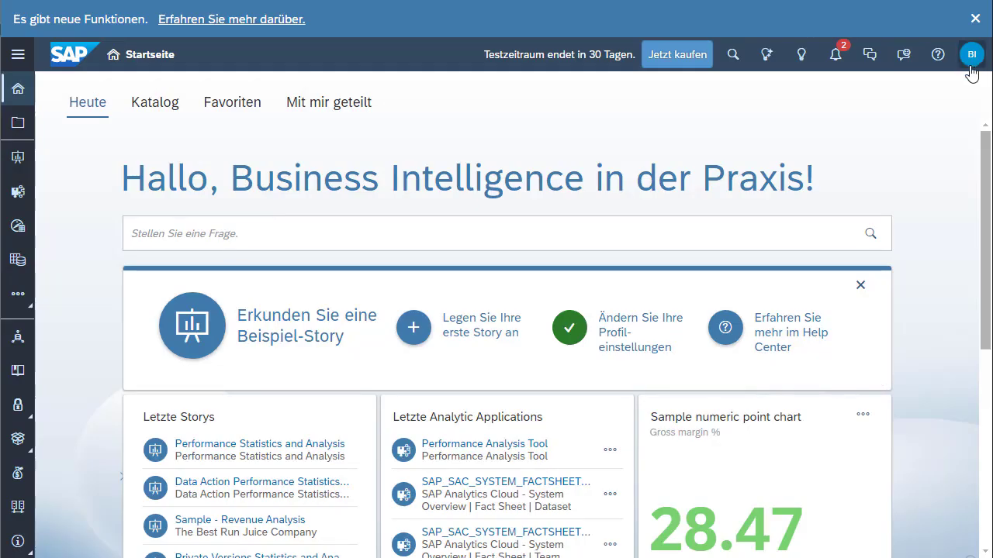
Step: Open the user menu that offers the profile and home screen settings
{"action": "left_click", "coordinate": [971, 67]}
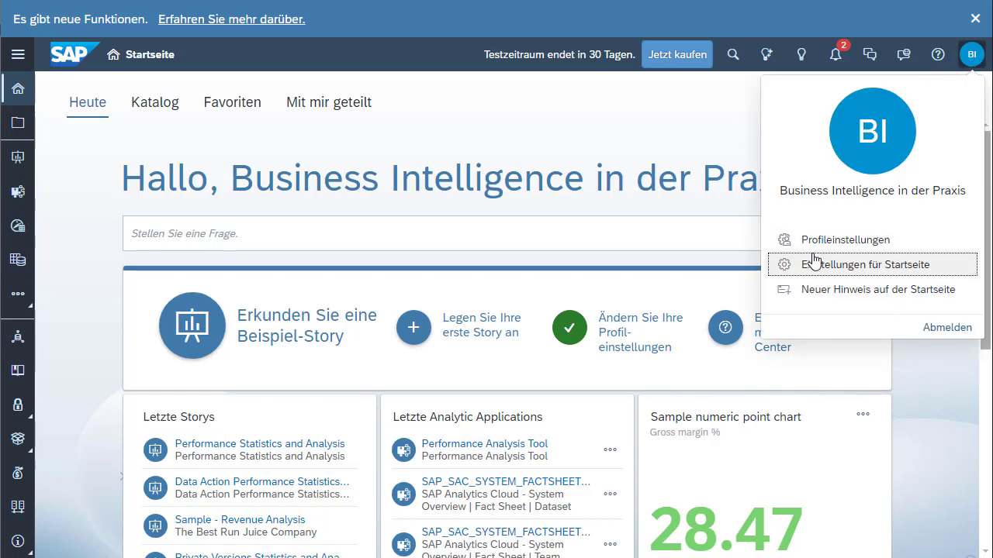